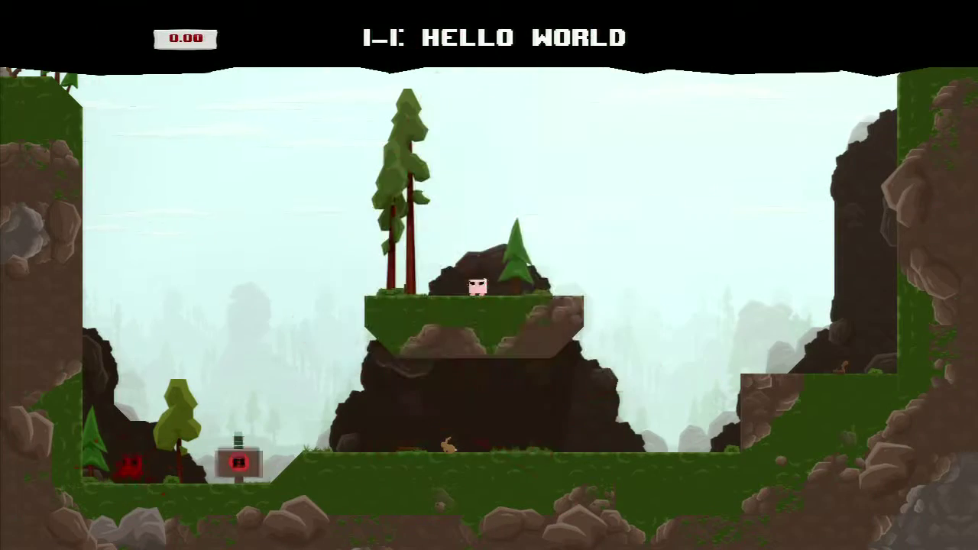
key("Right")
key("space")
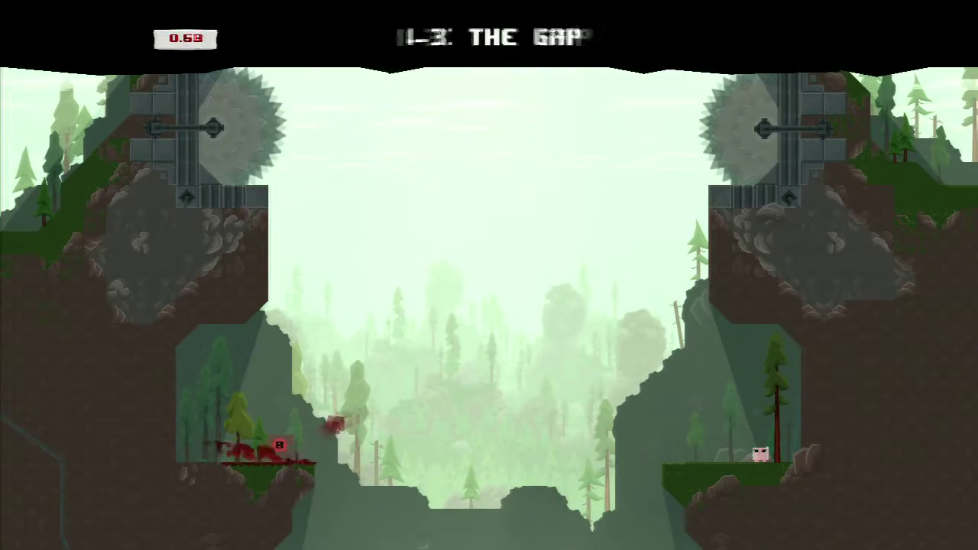
key("Right")
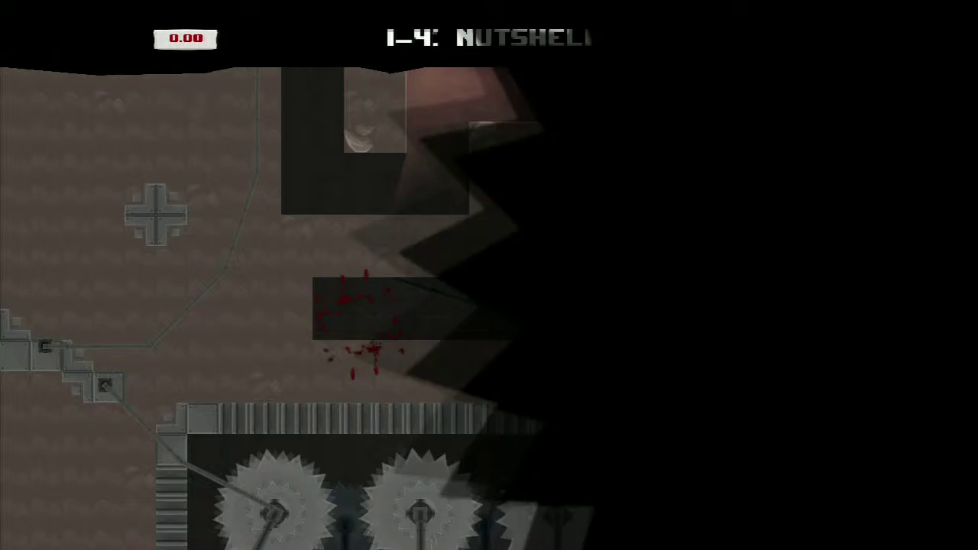
key("space")
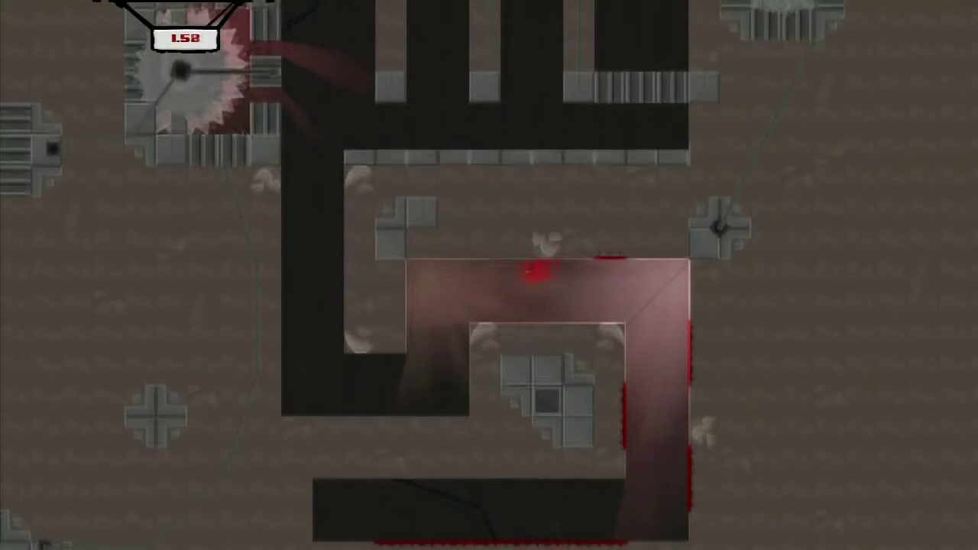
key("Left")
key("space")
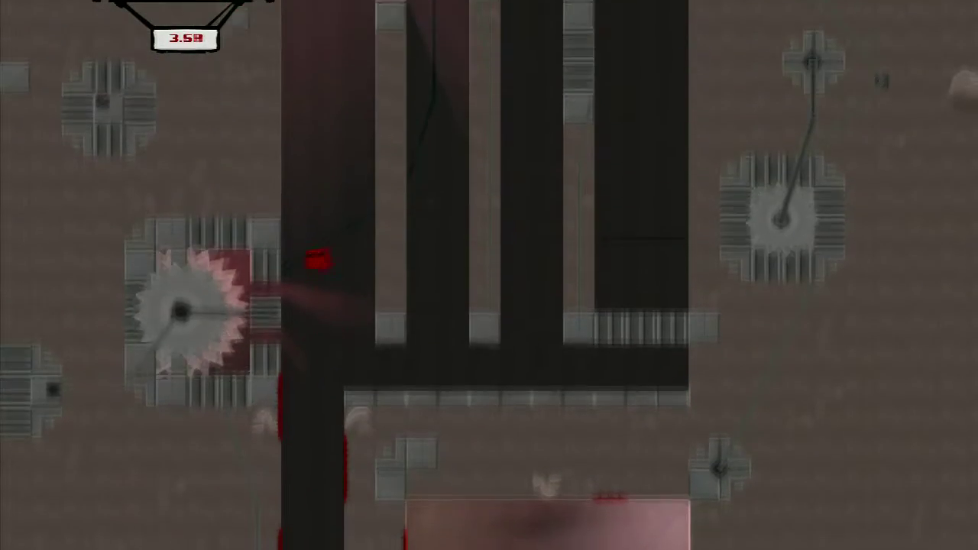
key("Right")
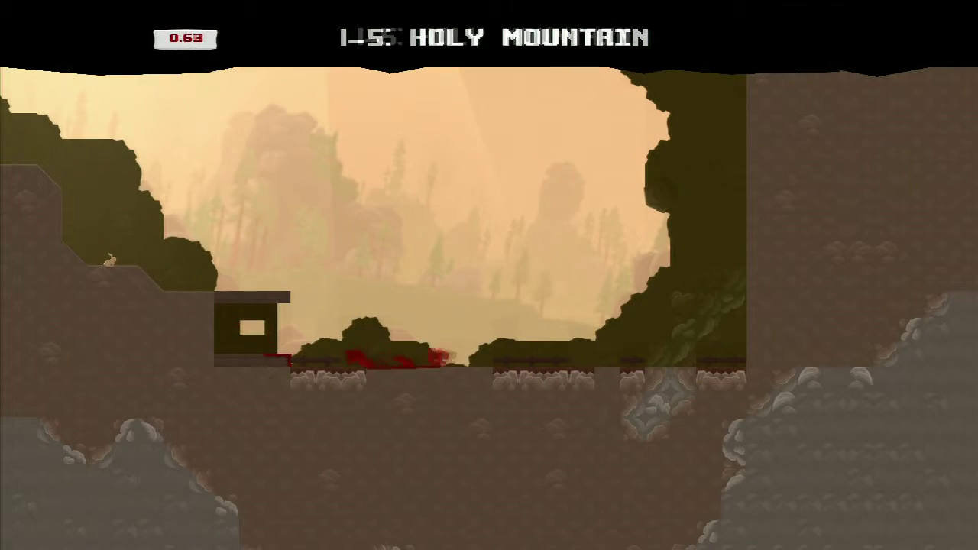
key("Right")
key("space")
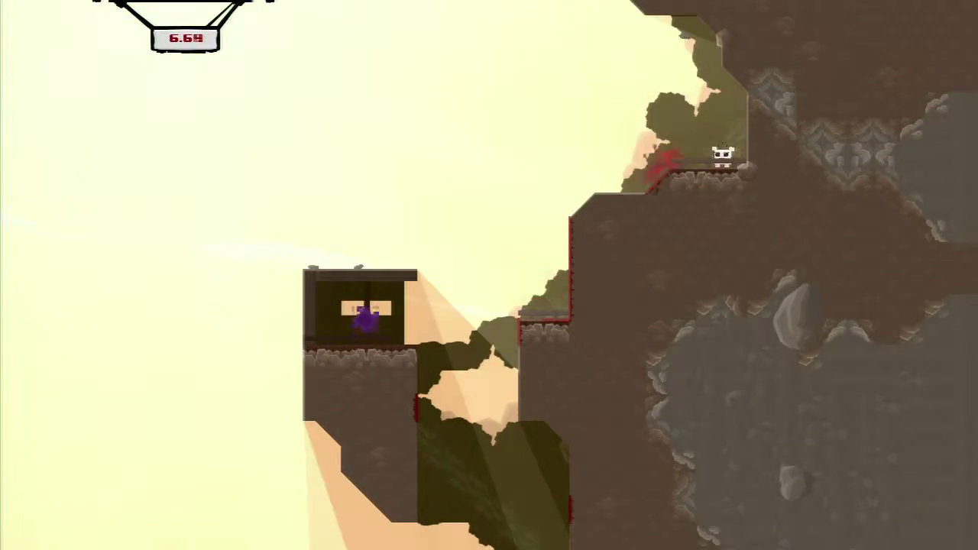
key("space")
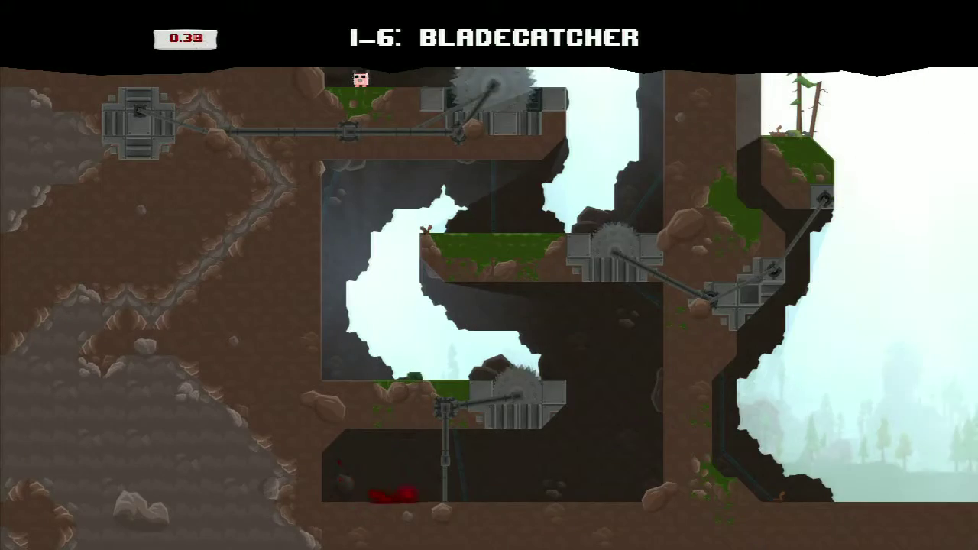
key("space")
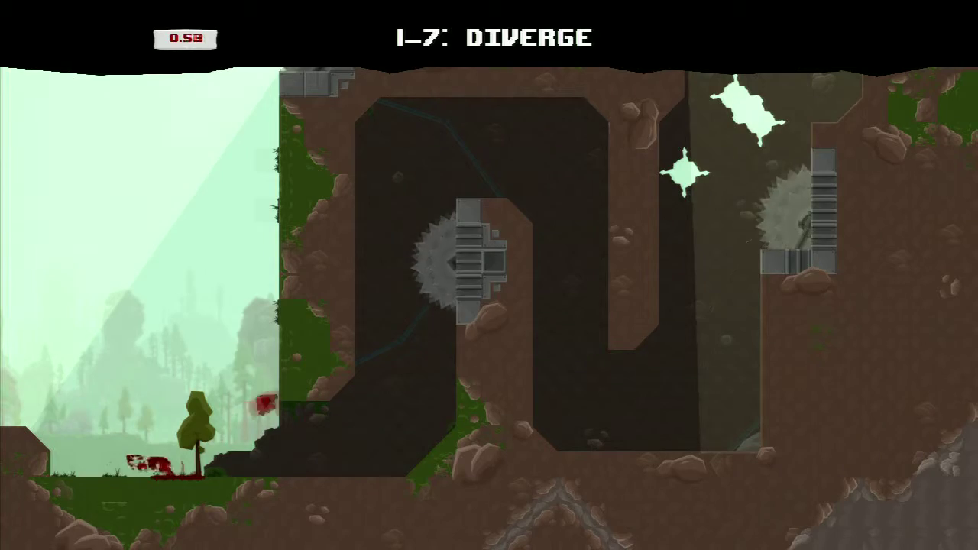
key("space")
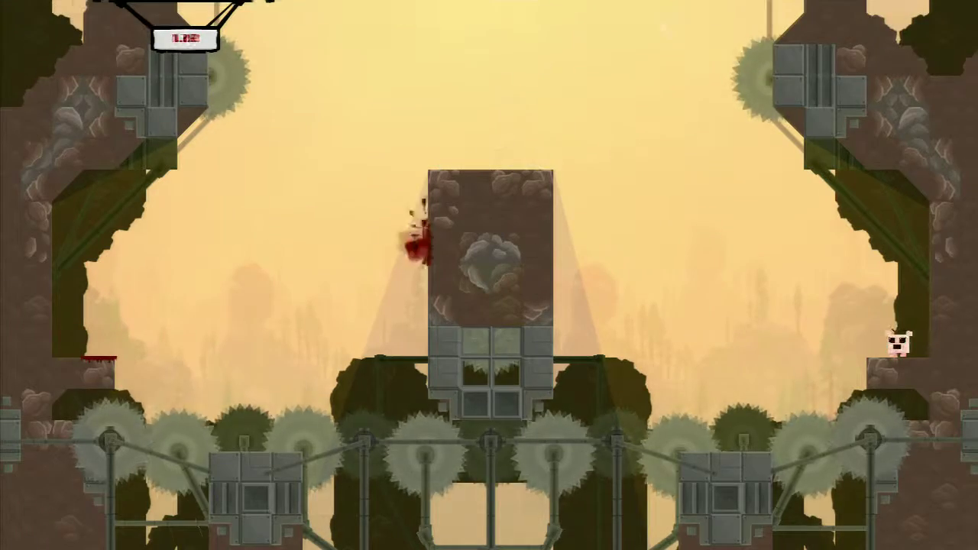
key("space")
key("Right")
key("space")
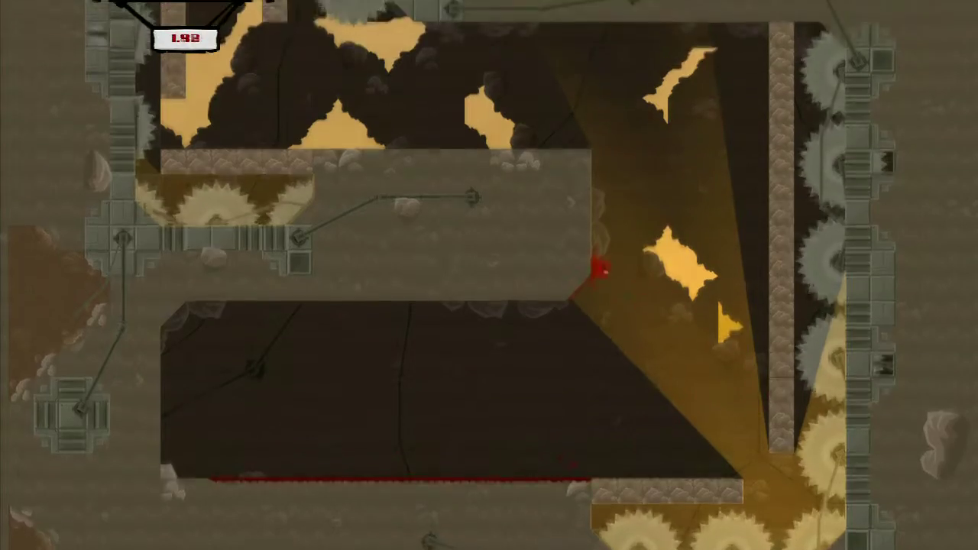
key("Left")
key("space")
key("Right")
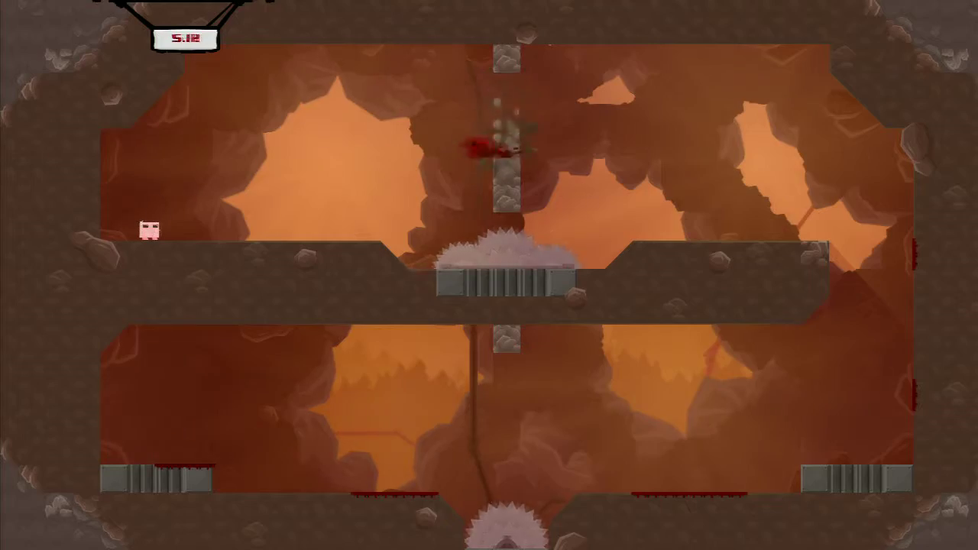
key("space")
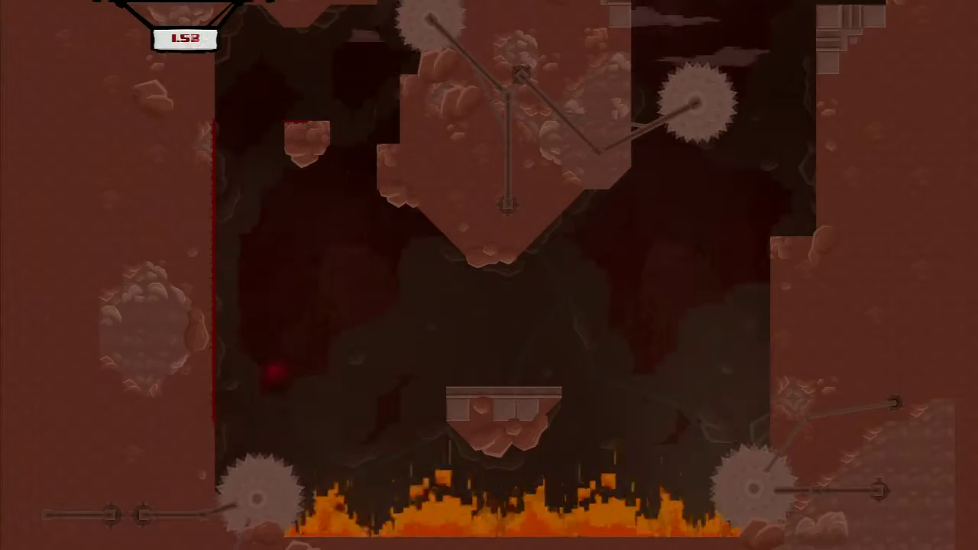
key("space")
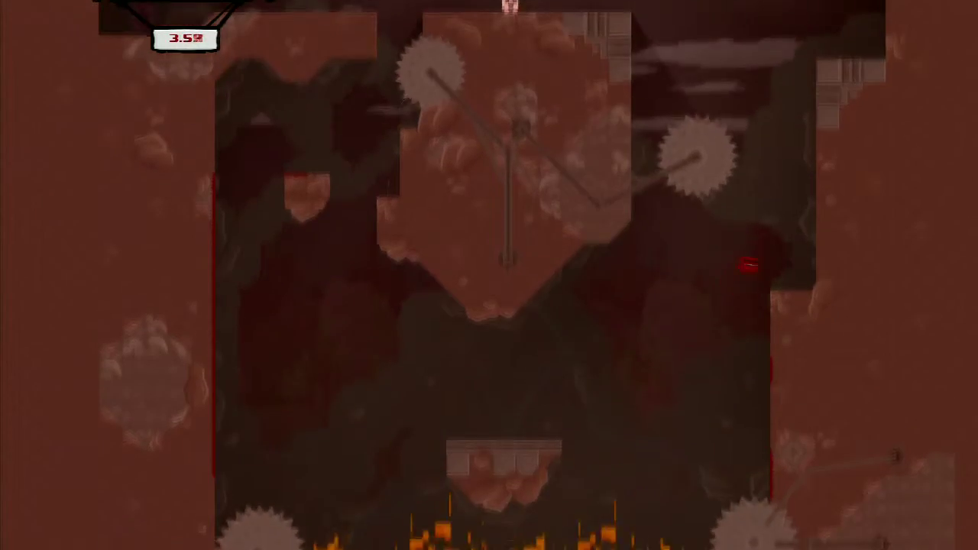
key("Left")
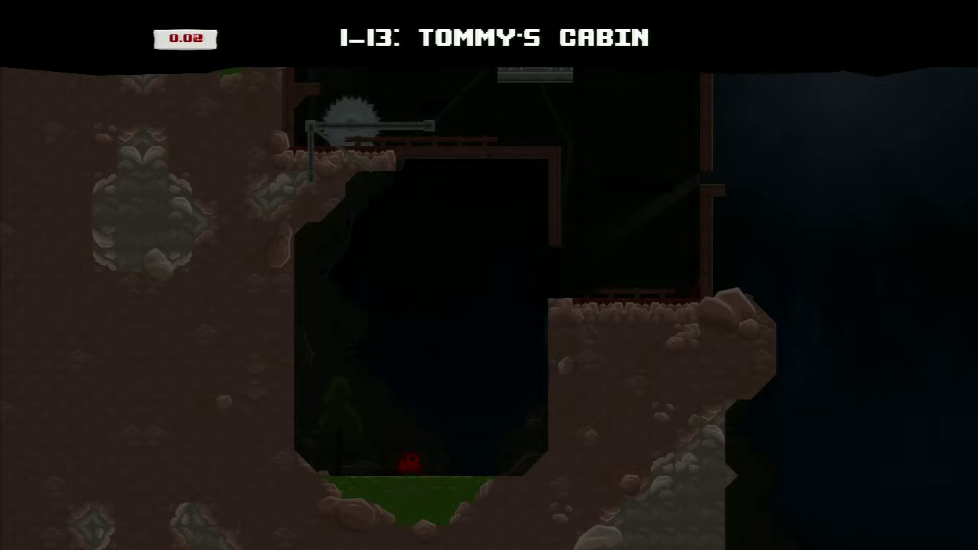
key("Right")
key("space")
key("space")
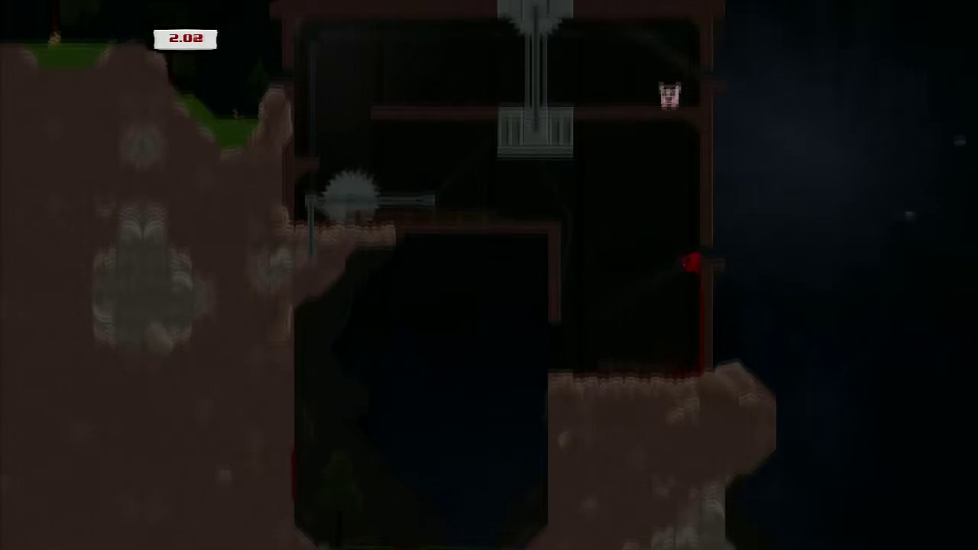
key("Left")
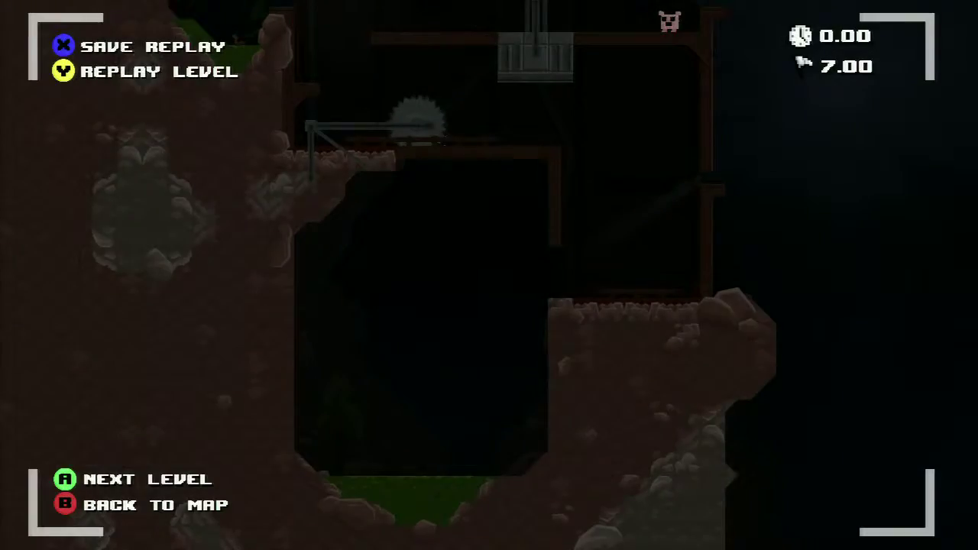
key("Return")
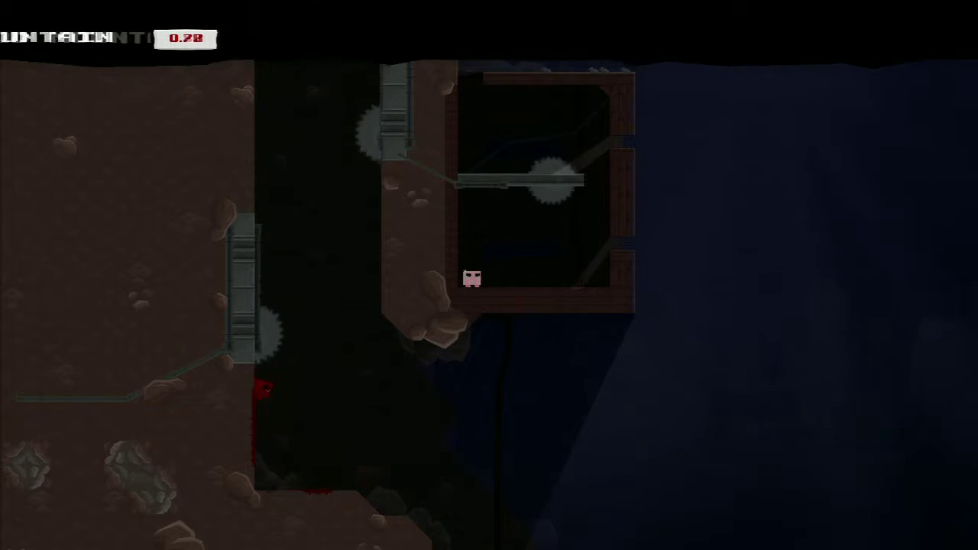
key("space")
key("space")
key("space")
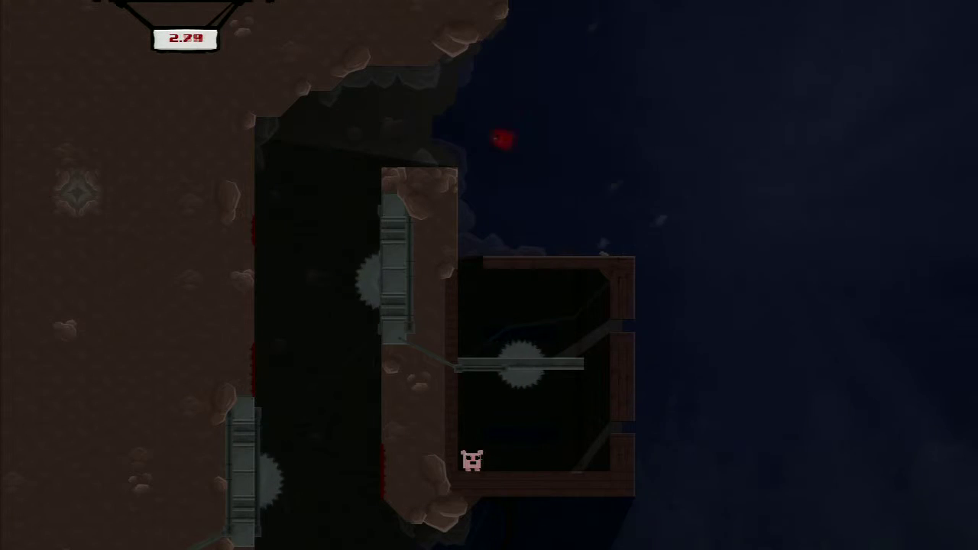
key("Right")
key("Left")
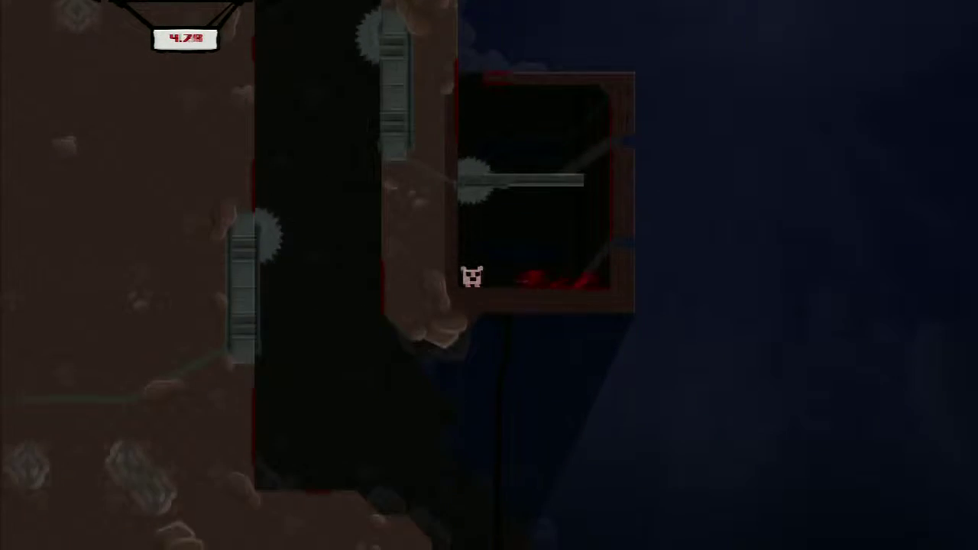
key("Return")
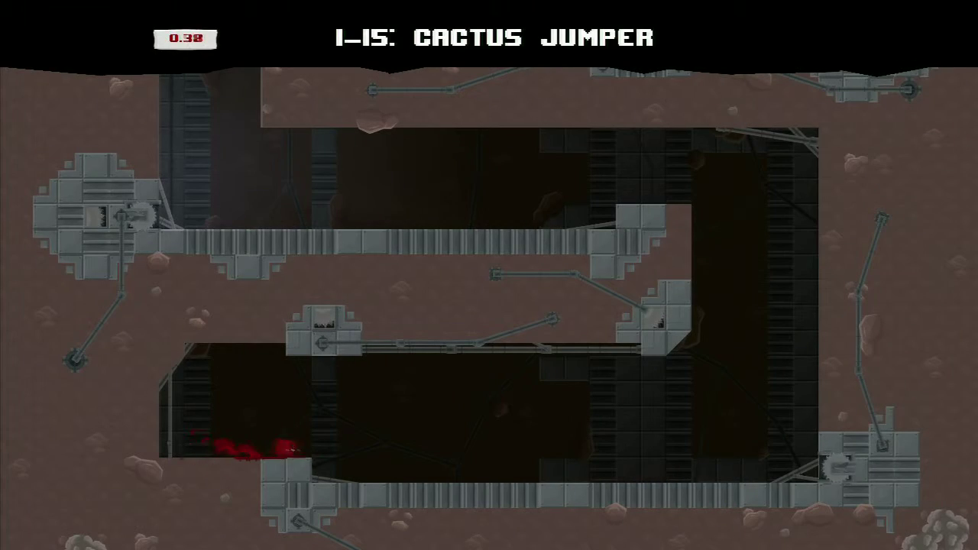
key("Right")
key("space")
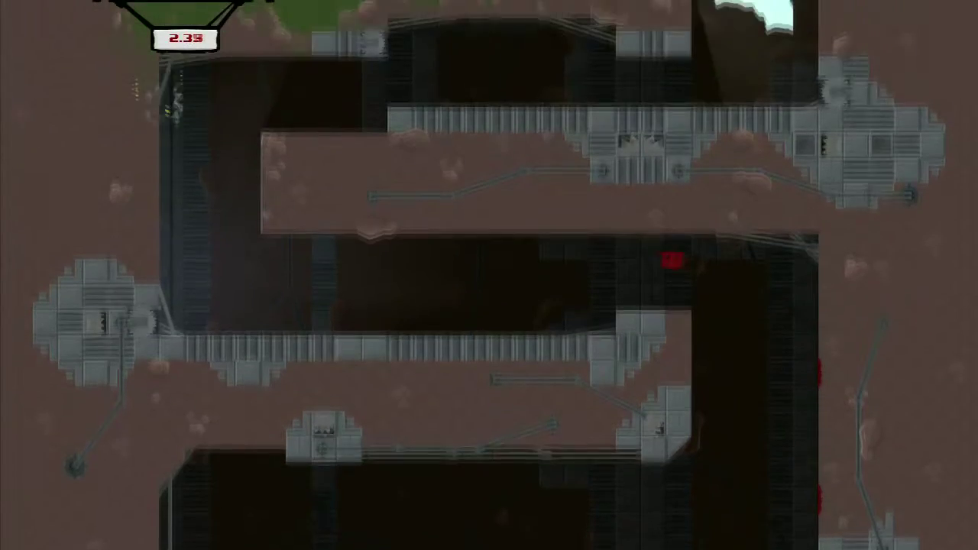